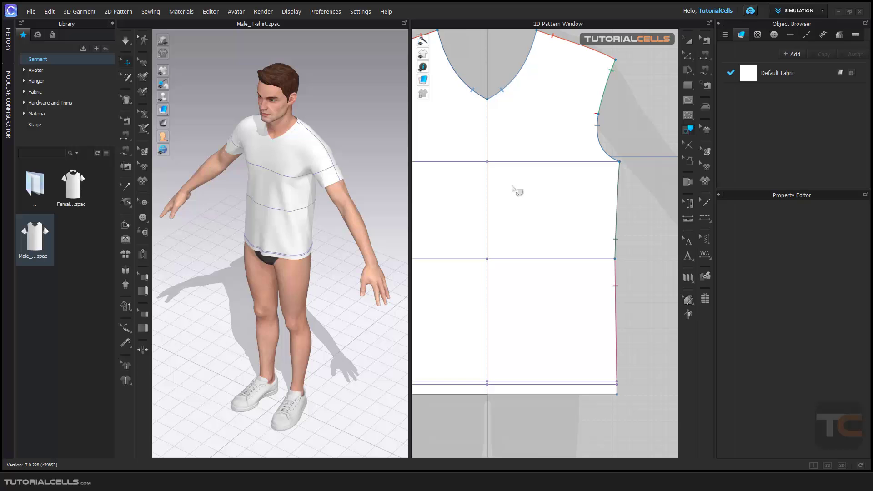
Draw a curved internal line on the front pattern from a neckline point to the armhole
{"action": "middle_click_drag", "start_coordinate": [527, 150], "coordinate": [529, 161]}
{"action": "scroll", "coordinate": [303, 157], "scroll_direction": "up", "scroll_amount": 3}
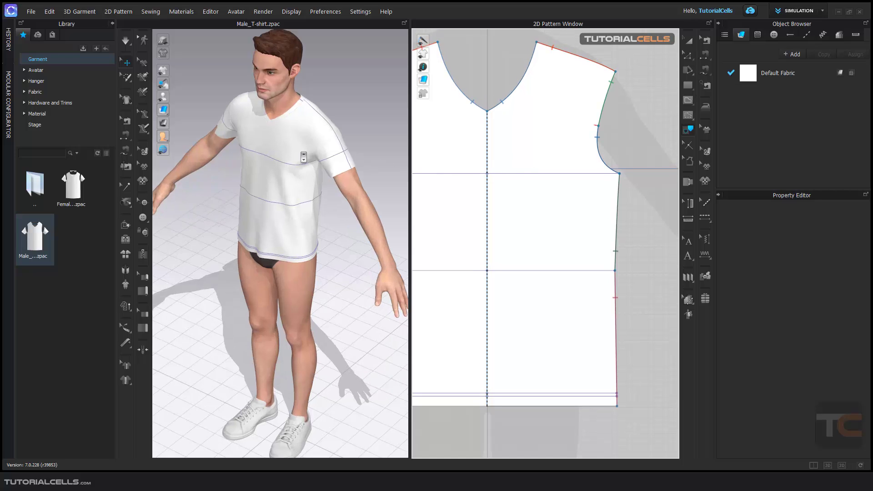
{"action": "scroll", "coordinate": [304, 157], "scroll_direction": "up", "scroll_amount": 3}
{"action": "scroll", "coordinate": [321, 171], "scroll_direction": "down", "scroll_amount": 2}
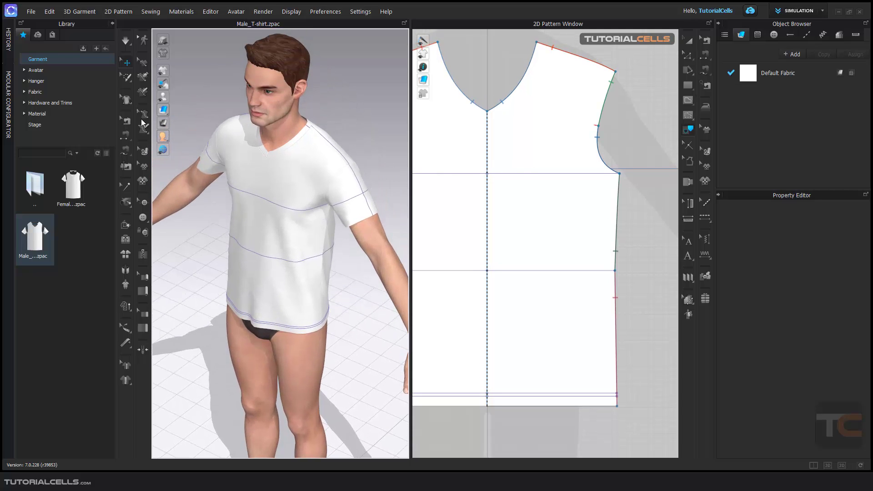
{"action": "scroll", "coordinate": [518, 138], "scroll_direction": "up", "scroll_amount": 3}
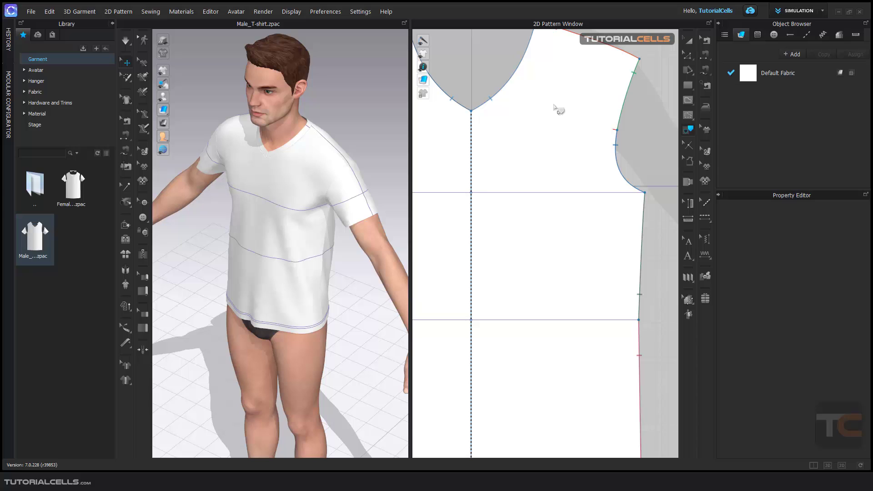
{"action": "scroll", "coordinate": [526, 144], "scroll_direction": "down", "scroll_amount": 1}
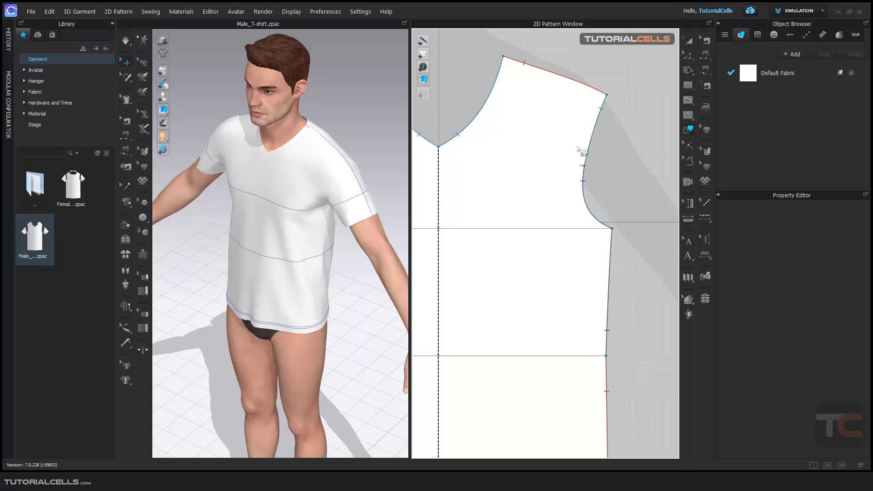
{"action": "left_click", "coordinate": [687, 101]}
{"action": "left_click_drag", "start_coordinate": [479, 113], "coordinate": [587, 153]}
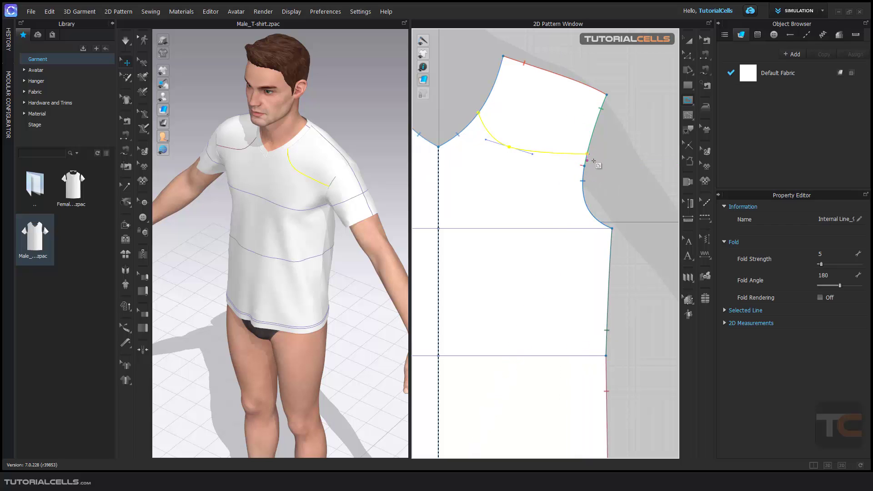
{"action": "scroll", "coordinate": [596, 163], "scroll_direction": "up", "scroll_amount": 4}
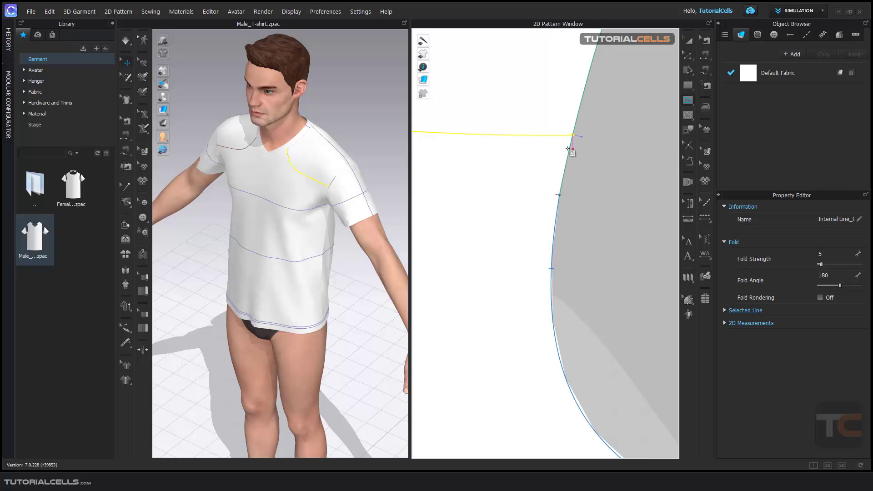
{"action": "scroll", "coordinate": [569, 149], "scroll_direction": "down", "scroll_amount": 3}
Cut the front piece along the curved line and neckline segment, separating a shoulder yoke
{"action": "right_click_drag", "start_coordinate": [519, 149], "coordinate": [541, 156]}
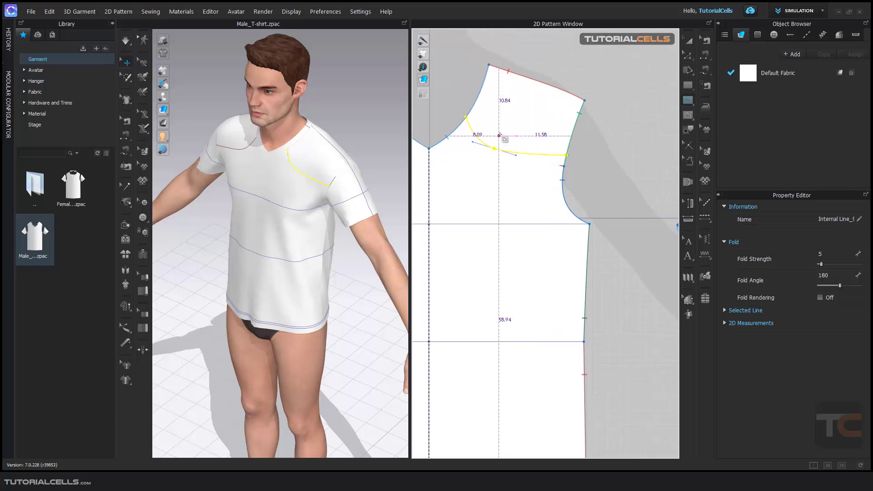
{"action": "left_click", "coordinate": [689, 60]}
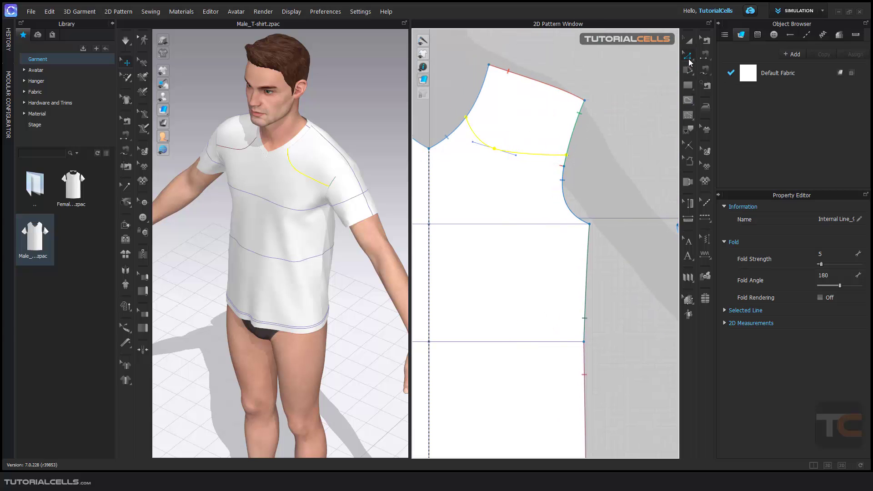
{"action": "left_click", "coordinate": [595, 152]}
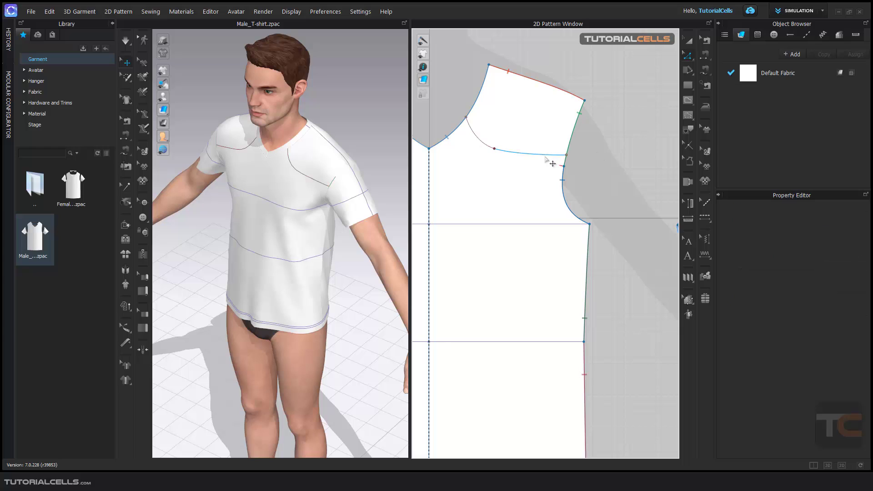
{"action": "left_click", "coordinate": [545, 156]}
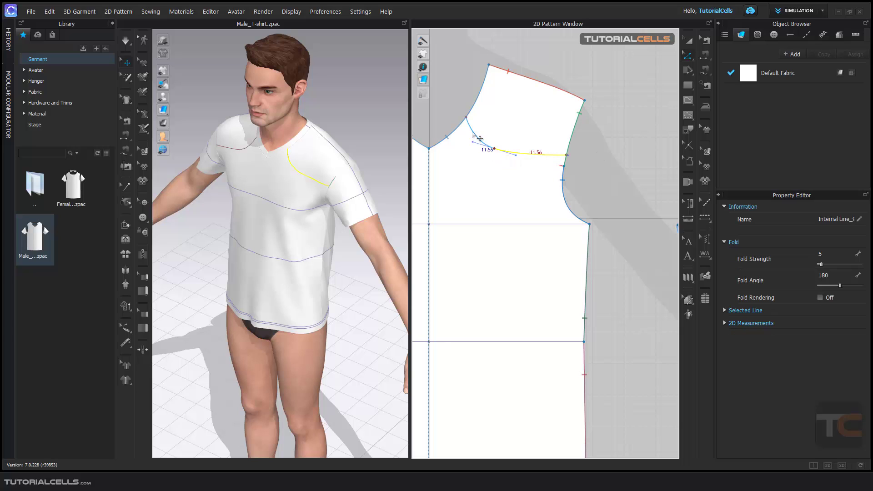
{"action": "left_click", "coordinate": [479, 138], "text": "shift"}
{"action": "right_click", "coordinate": [550, 158]}
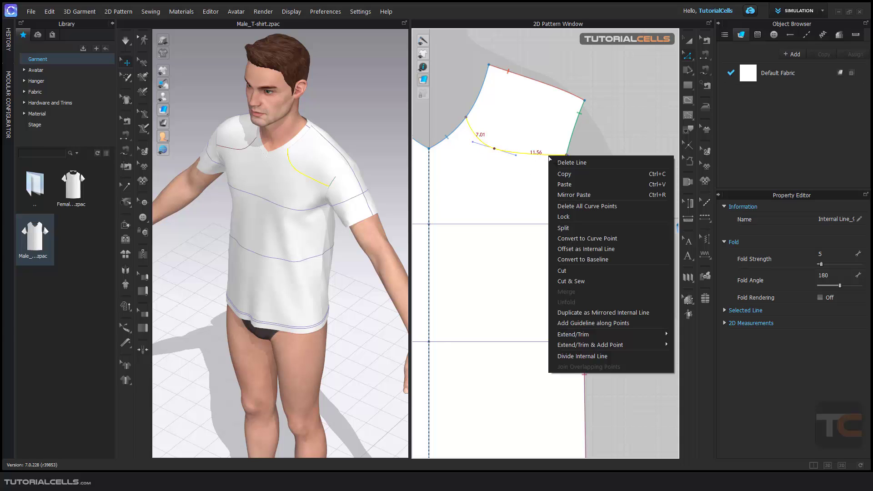
{"action": "left_click", "coordinate": [584, 271]}
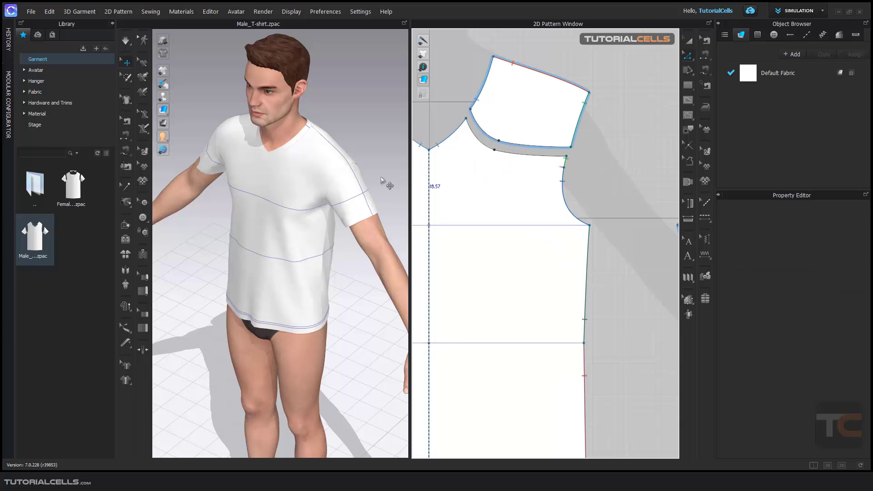
Undo the shoulder cut and delete the curved internal line from the front pattern
{"action": "left_click", "coordinate": [332, 193]}
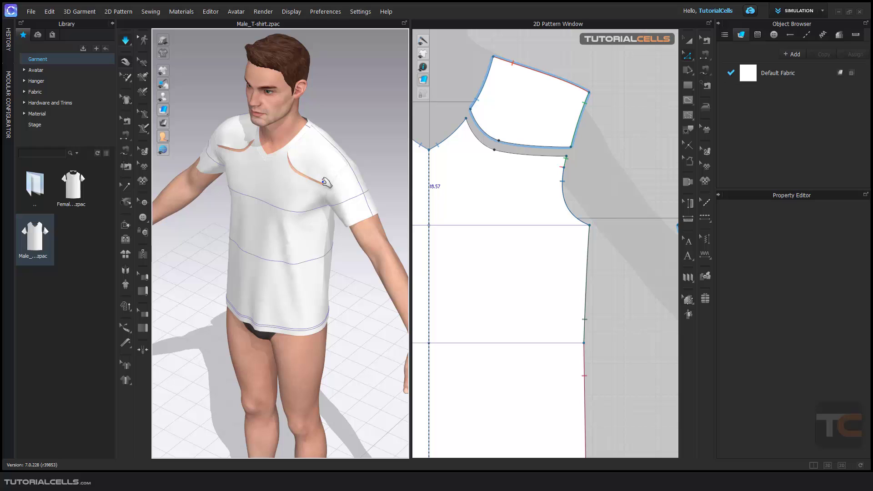
{"action": "key", "text": "space"}
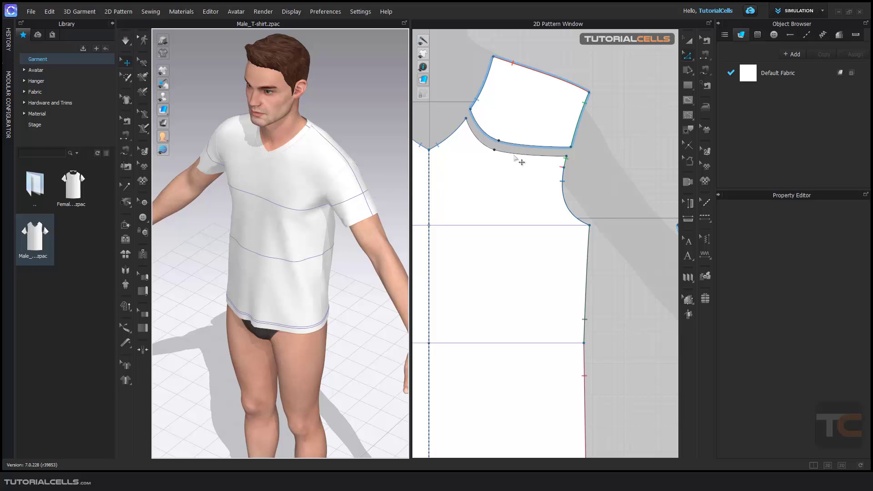
{"action": "key", "text": "ctrl+z"}
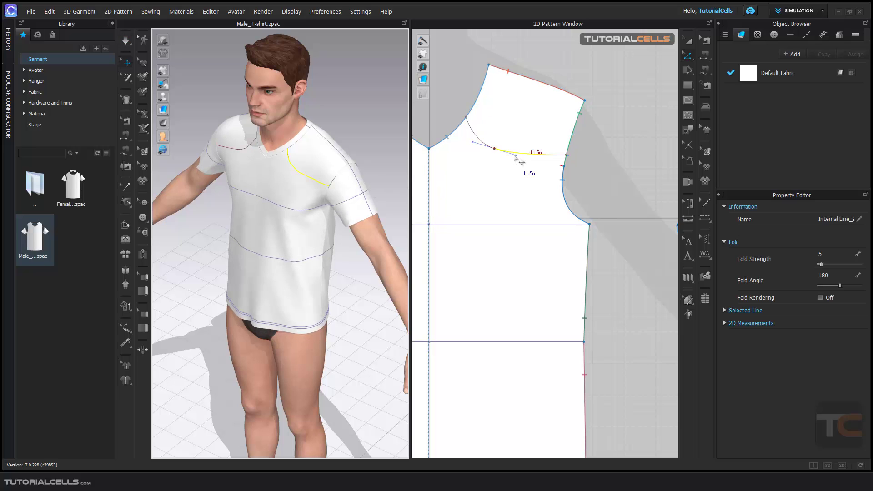
{"action": "key", "text": "Escape"}
{"action": "left_click", "coordinate": [532, 156]}
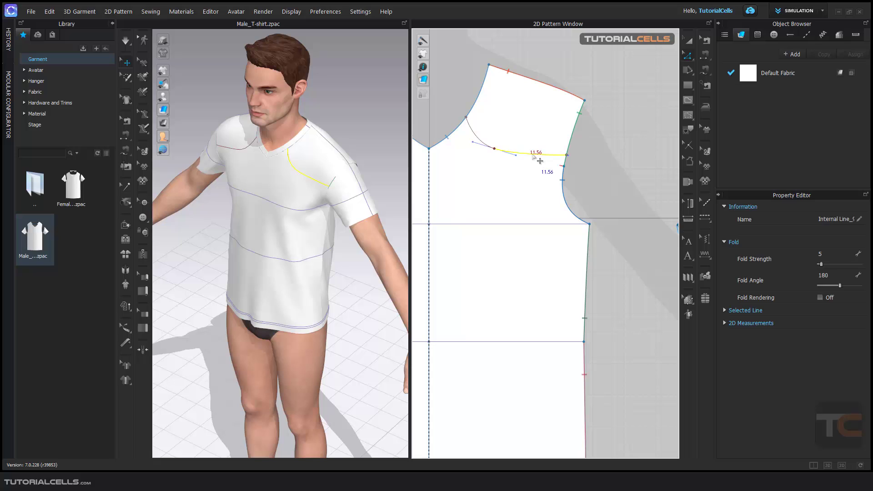
{"action": "key", "text": "Delete"}
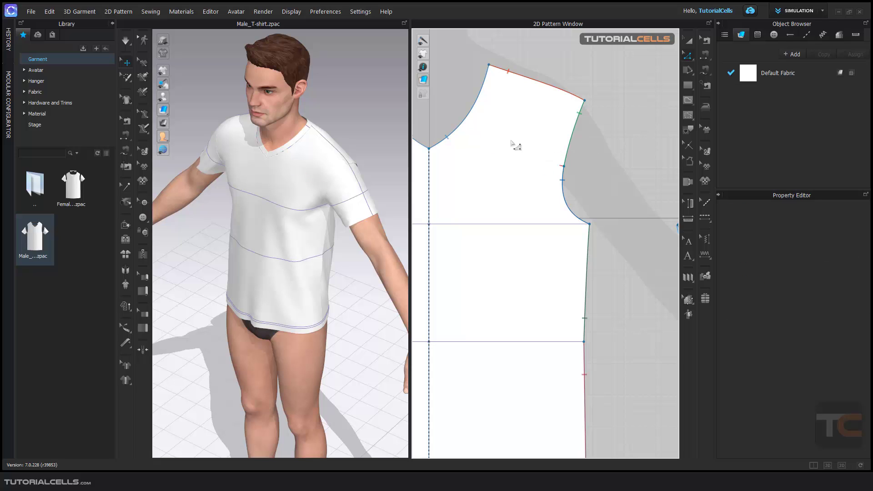
Draw a straight internal line across the front pattern from neckline to armhole
{"action": "left_click", "coordinate": [688, 100]}
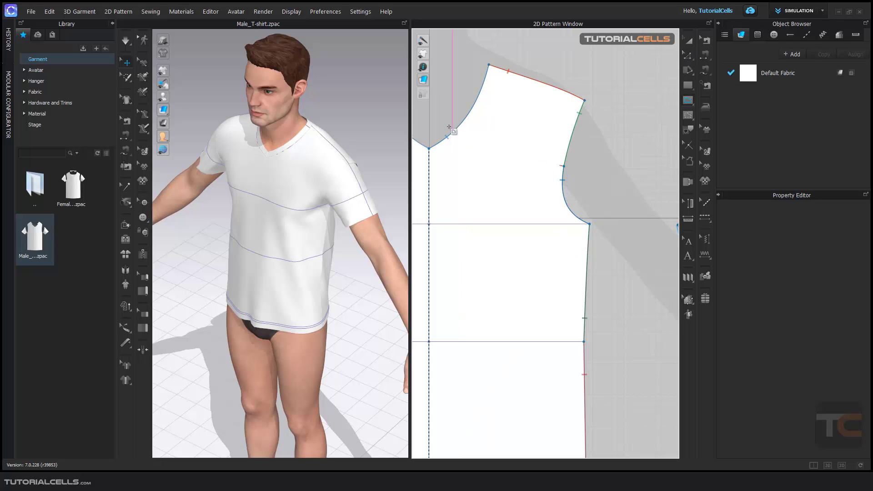
{"action": "left_click", "coordinate": [571, 133]}
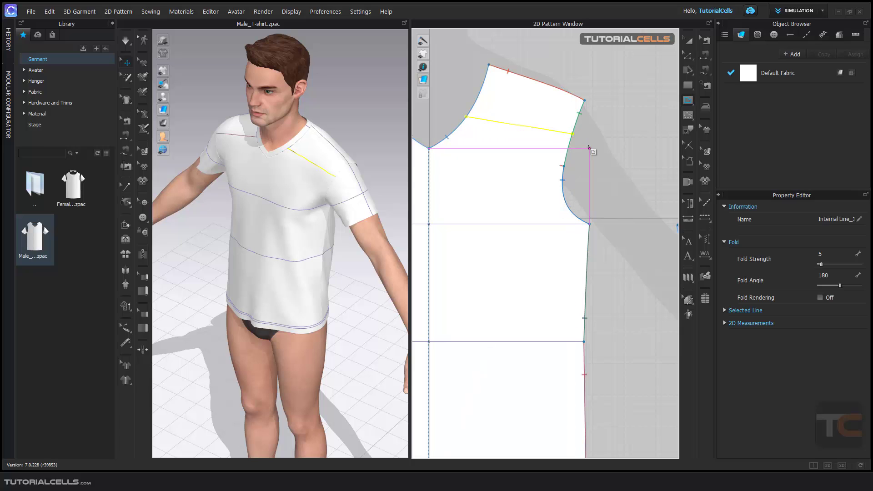
{"action": "left_click", "coordinate": [687, 58]}
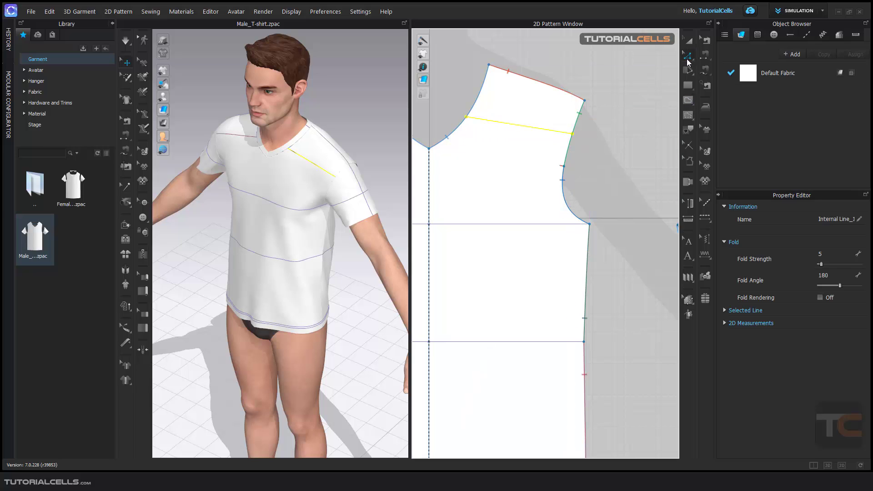
{"action": "right_click", "coordinate": [541, 131]}
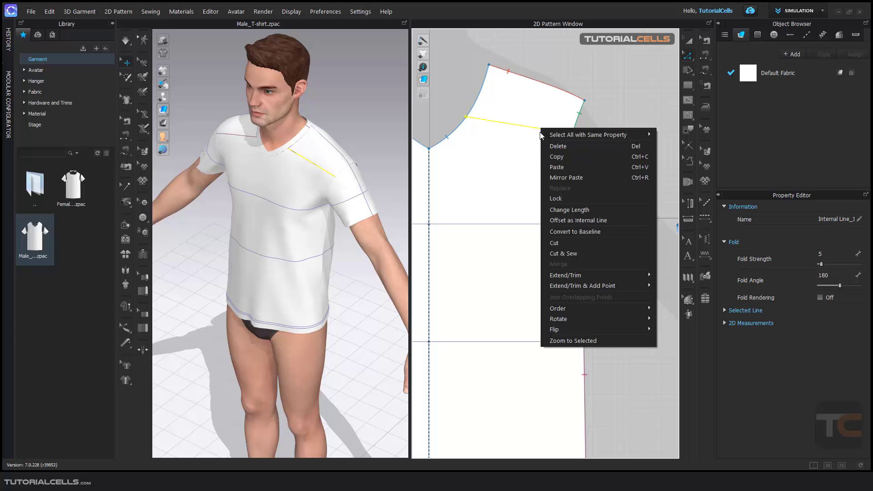
Cut & Sew the front along the straight line, then collapse the Library panel
{"action": "left_click", "coordinate": [559, 255]}
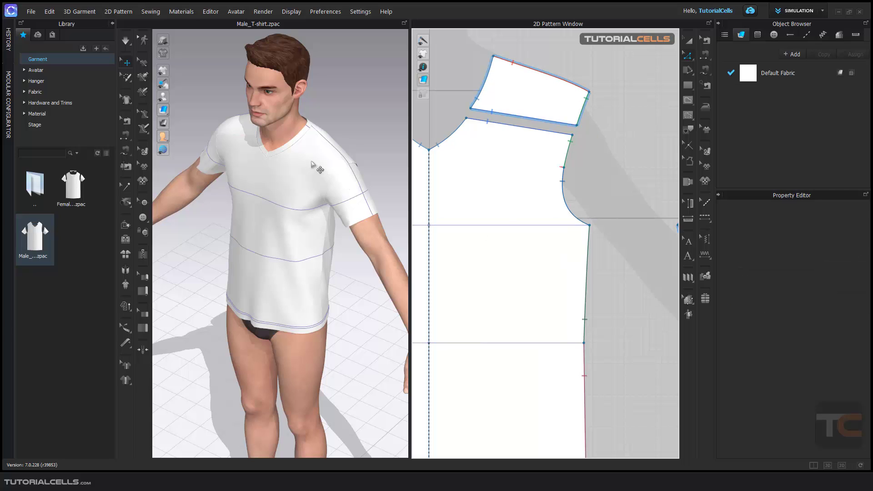
{"action": "left_click", "coordinate": [296, 169]}
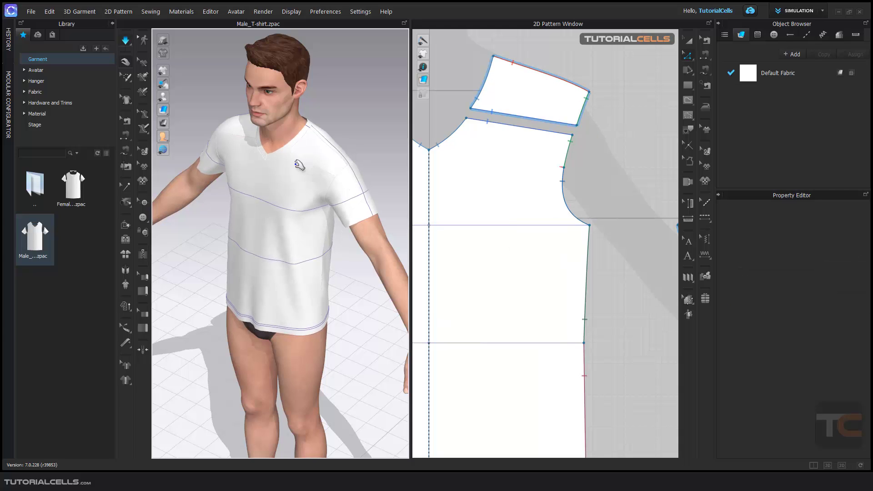
{"action": "scroll", "coordinate": [299, 165], "scroll_direction": "up", "scroll_amount": 3}
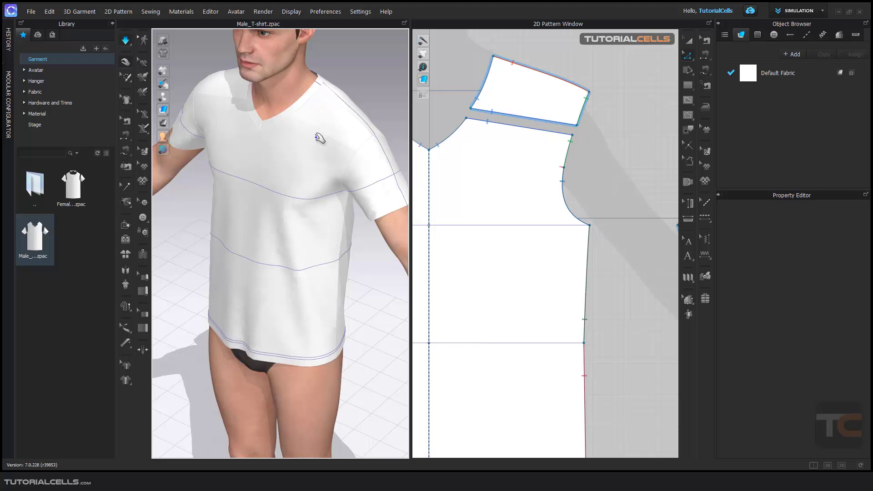
{"action": "middle_click_drag", "start_coordinate": [320, 139], "coordinate": [316, 160]}
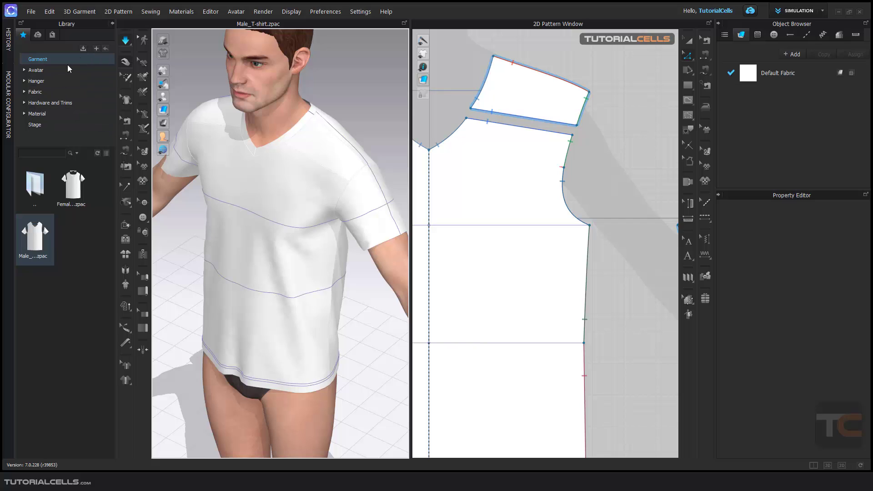
{"action": "left_click", "coordinate": [44, 91]}
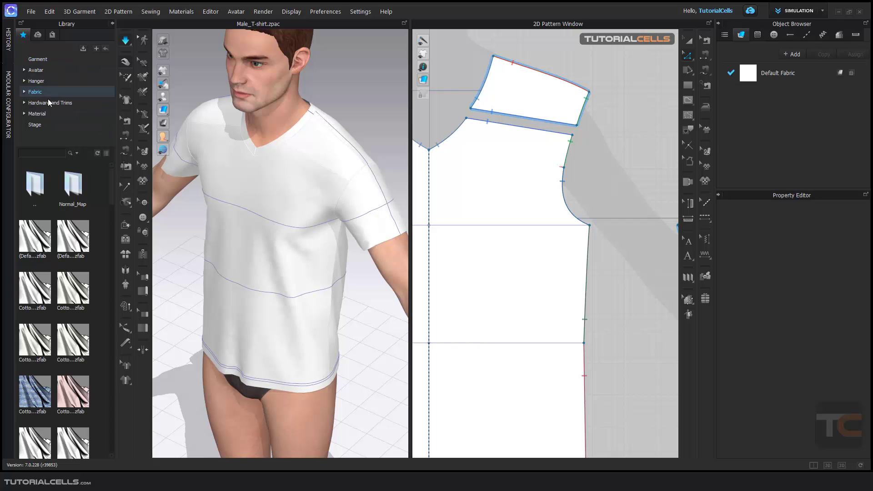
{"action": "left_click", "coordinate": [112, 26]}
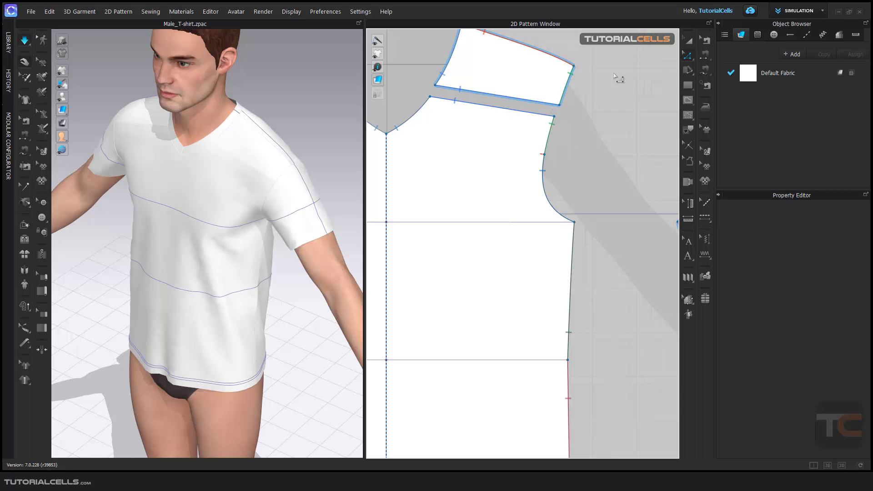
Merge the shoulder piece into the front body pattern and re-simulate the shirt
{"action": "left_click", "coordinate": [504, 97]}
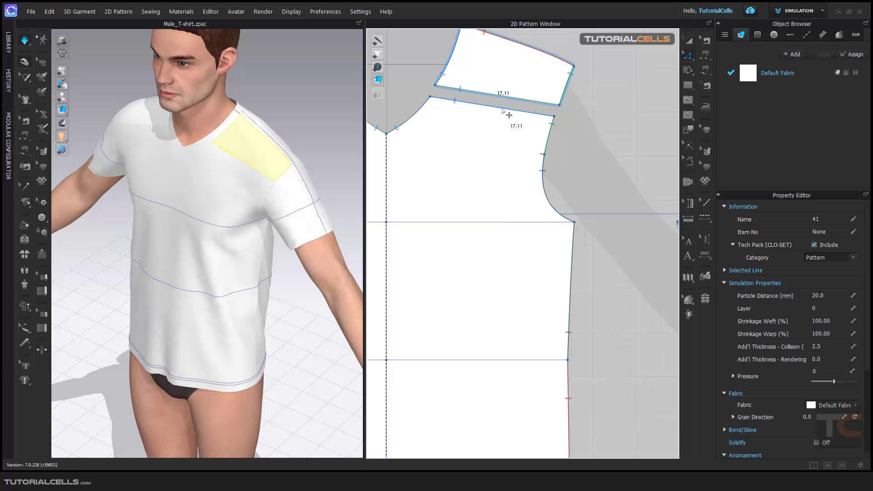
{"action": "left_click", "coordinate": [503, 110]}
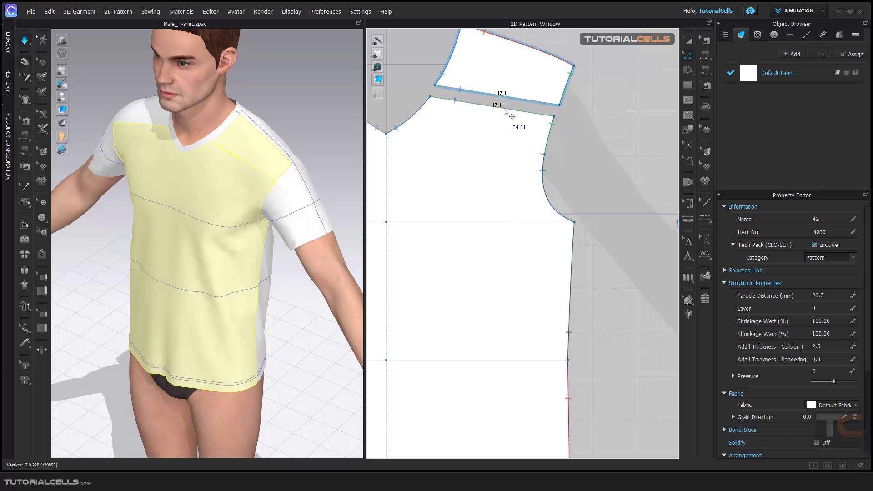
{"action": "right_click", "coordinate": [504, 111]}
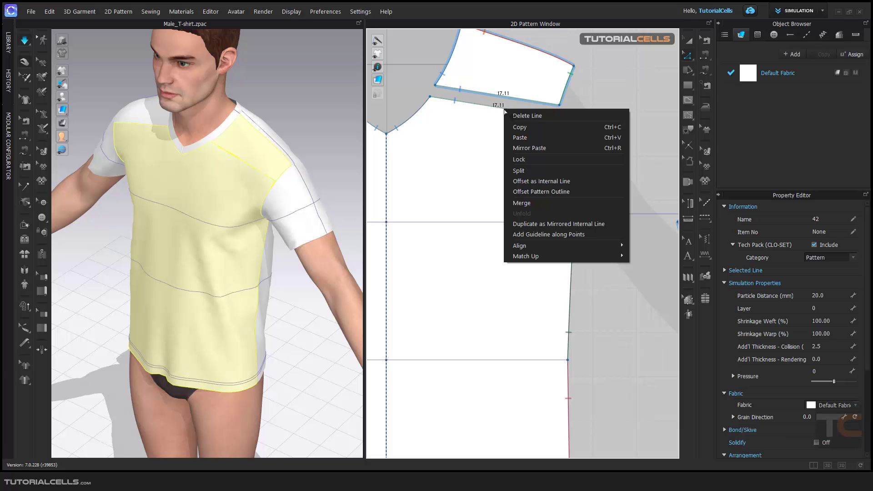
{"action": "left_click", "coordinate": [530, 203]}
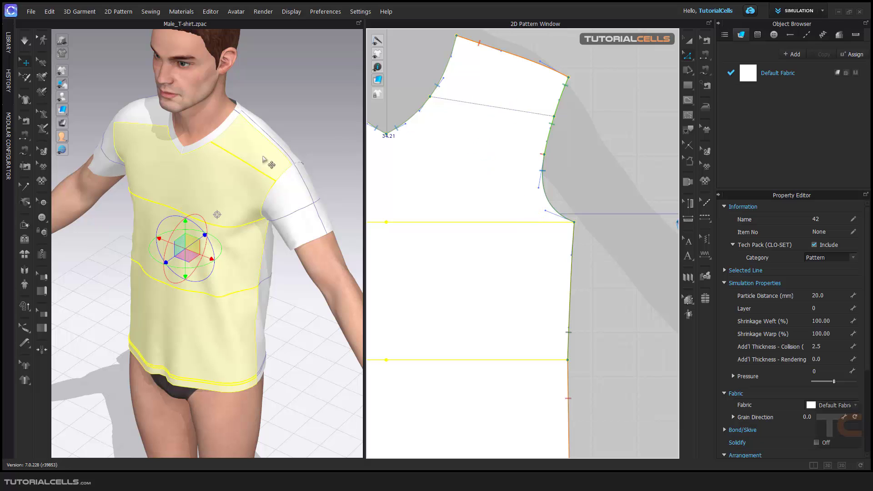
{"action": "key", "text": "space"}
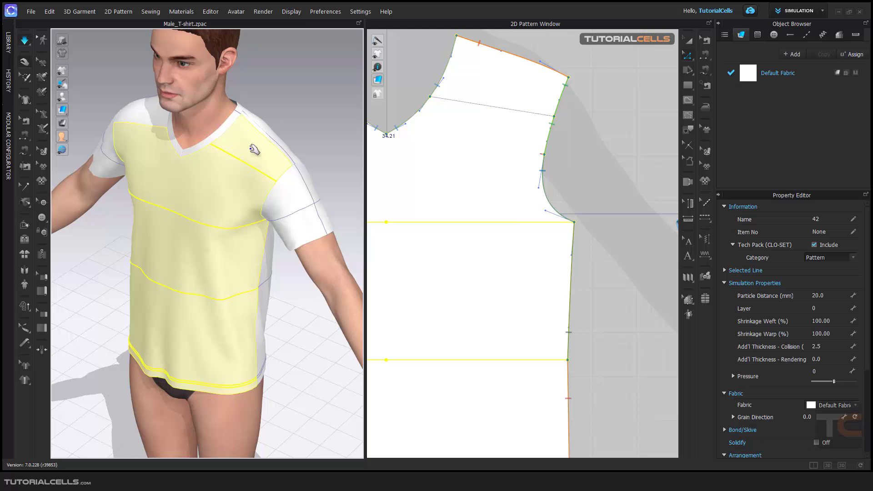
{"action": "left_click", "coordinate": [289, 123]}
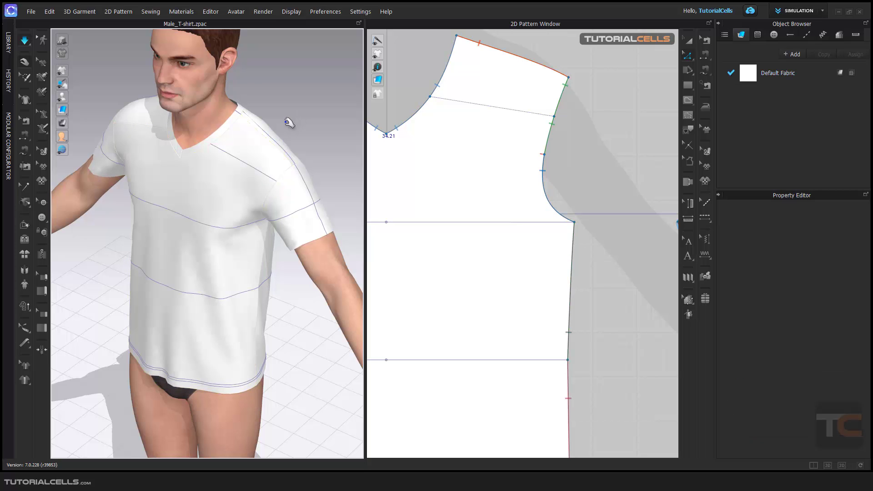
Merge the yoke piece into the front body along the shared seam line
{"action": "scroll", "coordinate": [404, 153], "scroll_direction": "down", "scroll_amount": 5}
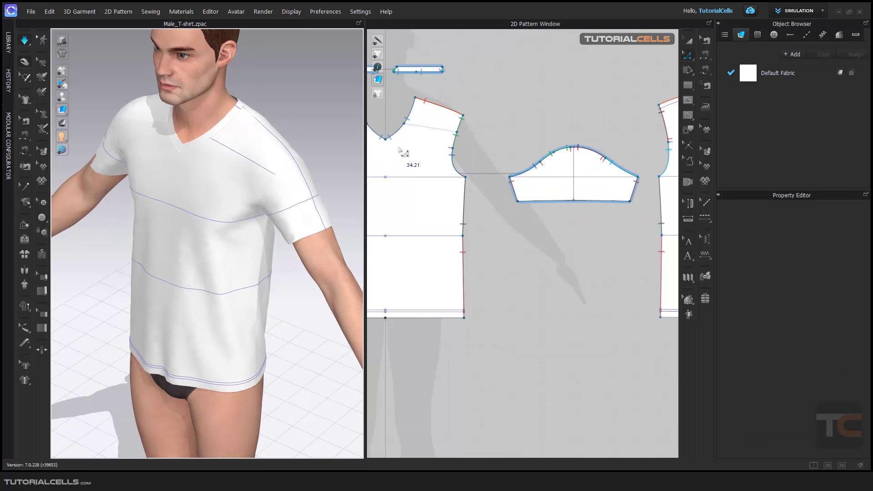
{"action": "middle_click_drag", "start_coordinate": [403, 154], "coordinate": [522, 166]}
{"action": "scroll", "coordinate": [477, 136], "scroll_direction": "up", "scroll_amount": 3}
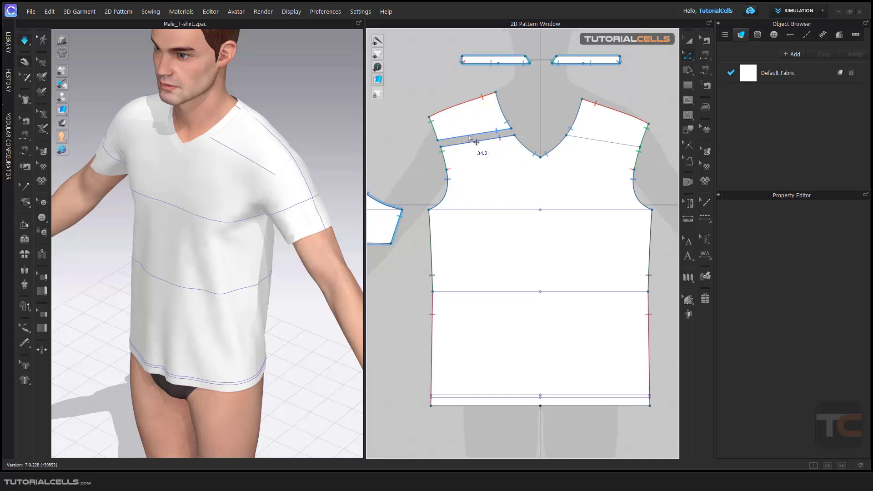
{"action": "left_click", "coordinate": [476, 142]}
{"action": "left_click", "coordinate": [478, 150]}
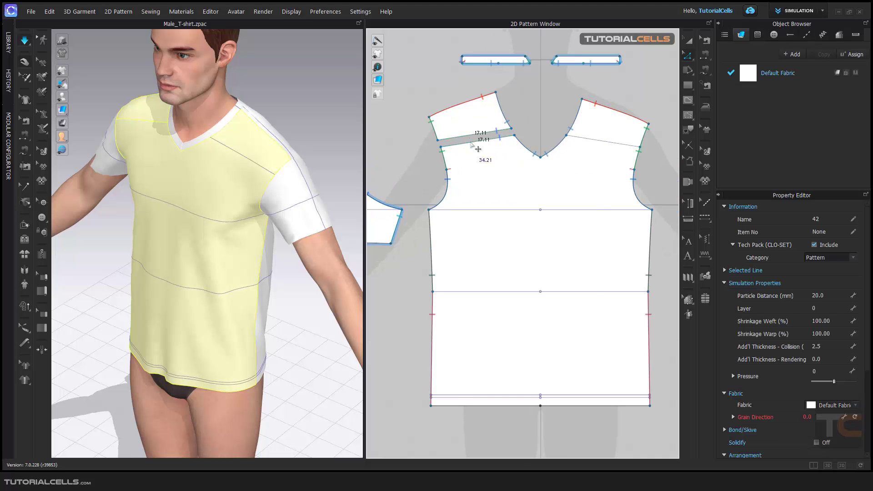
{"action": "right_click", "coordinate": [478, 149]}
{"action": "left_click", "coordinate": [486, 225]}
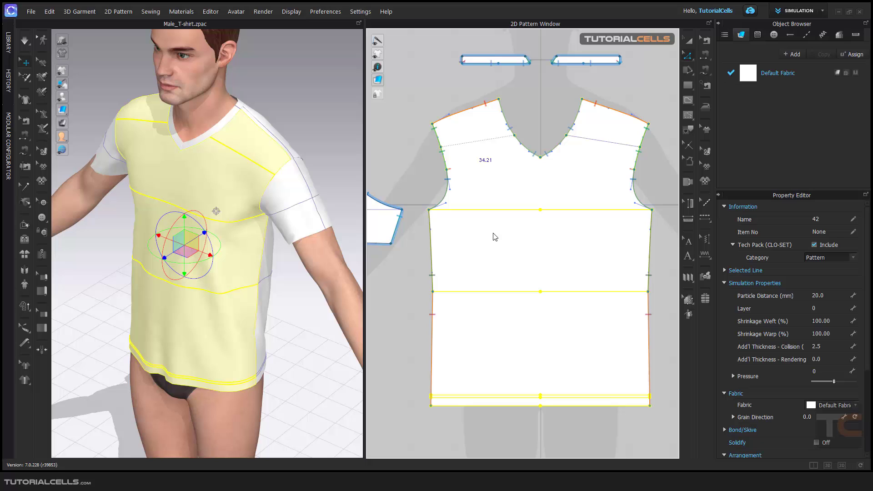
{"action": "left_click", "coordinate": [621, 95]}
{"action": "scroll", "coordinate": [607, 144], "scroll_direction": "down", "scroll_amount": 2}
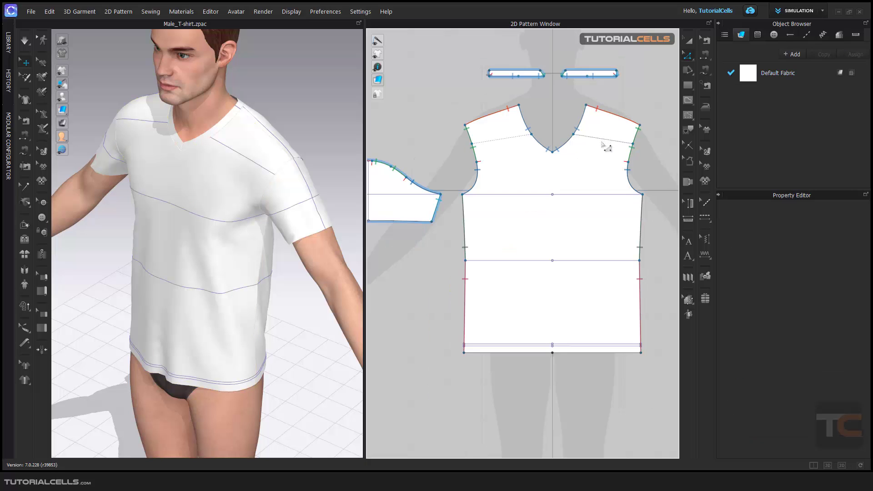
{"action": "scroll", "coordinate": [606, 146], "scroll_direction": "up", "scroll_amount": 2}
{"action": "middle_click_drag", "start_coordinate": [606, 146], "coordinate": [555, 145]}
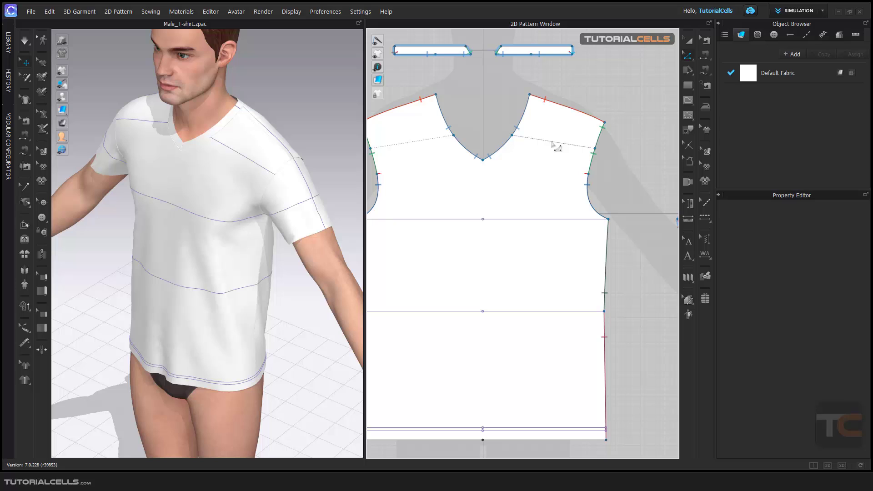
Delete the leftover straight internal line from one shoulder of the front pattern
{"action": "scroll", "coordinate": [570, 146], "scroll_direction": "up", "scroll_amount": 1}
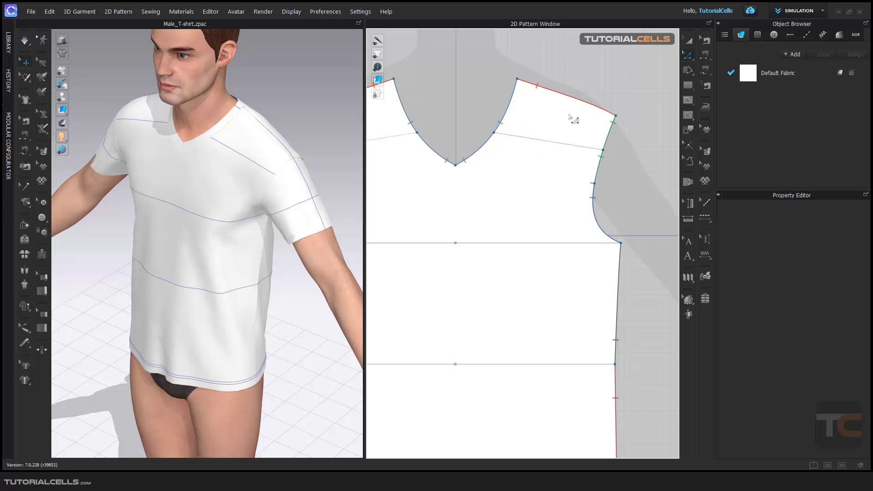
{"action": "left_click", "coordinate": [688, 129]}
{"action": "left_click", "coordinate": [564, 149]}
{"action": "left_click", "coordinate": [544, 158]}
{"action": "left_click", "coordinate": [554, 146]}
{"action": "key", "text": "Delete"}
{"action": "left_click", "coordinate": [603, 154]}
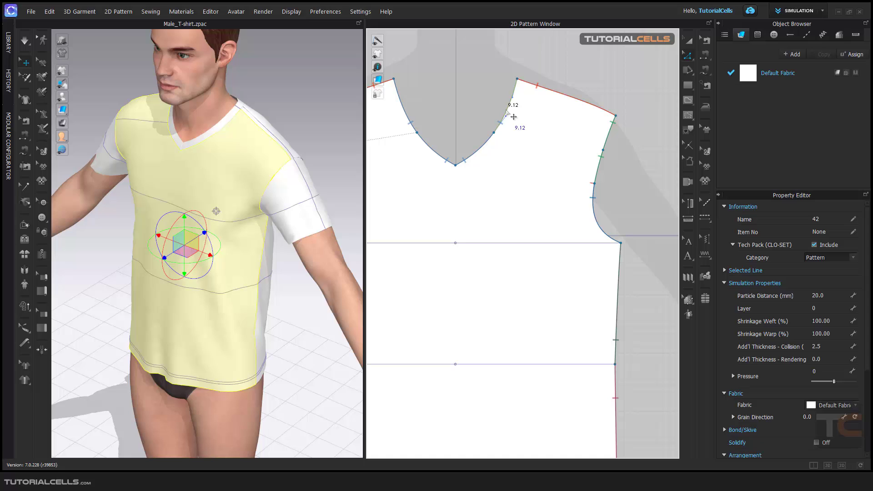
Delete the extra neckline point and bend that neckline segment into a smooth curve
{"action": "left_click", "coordinate": [468, 111]}
{"action": "scroll", "coordinate": [518, 137], "scroll_direction": "down", "scroll_amount": 3}
{"action": "scroll", "coordinate": [509, 137], "scroll_direction": "up", "scroll_amount": 3}
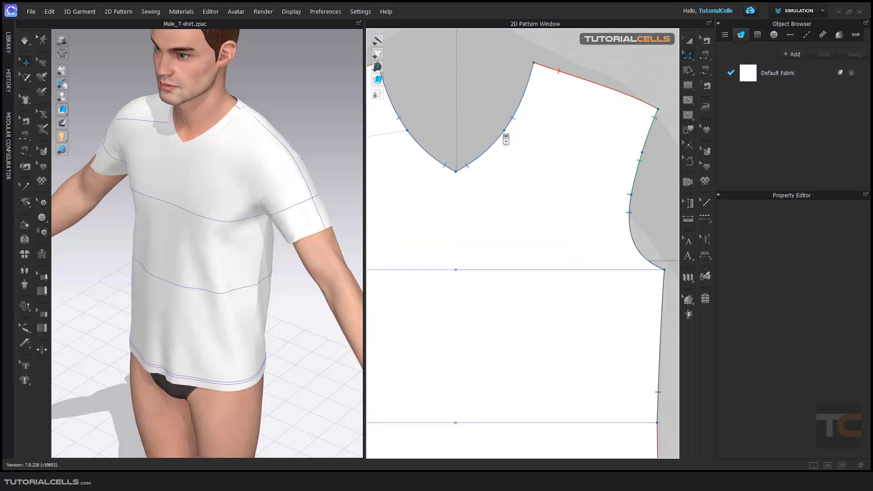
{"action": "left_click", "coordinate": [512, 136]}
{"action": "key", "text": "Delete"}
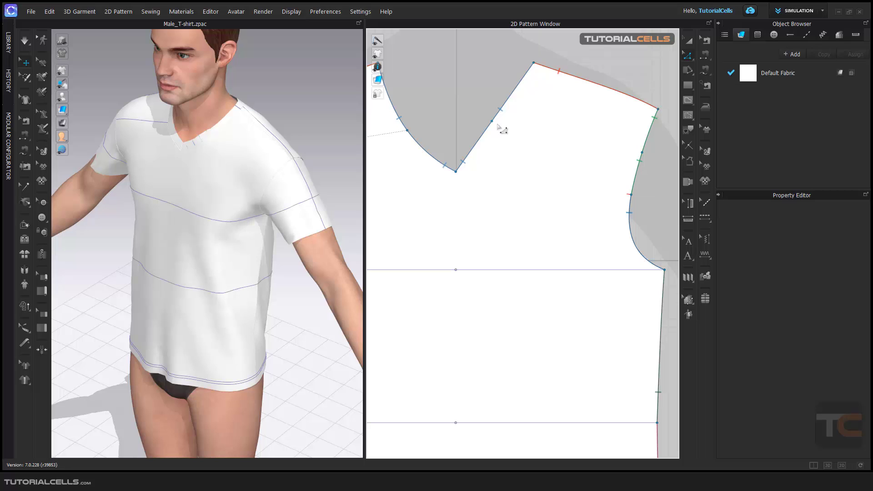
{"action": "left_click_drag", "start_coordinate": [497, 125], "coordinate": [501, 128]}
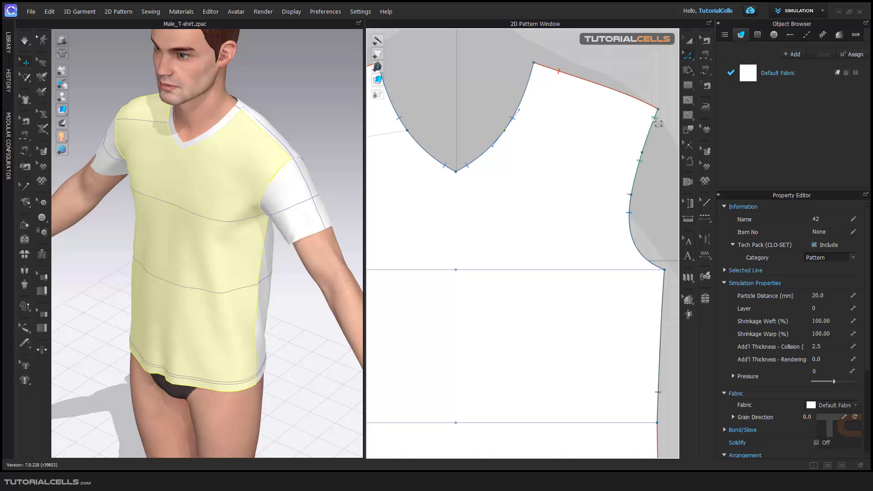
{"action": "scroll", "coordinate": [477, 130], "scroll_direction": "down", "scroll_amount": 3}
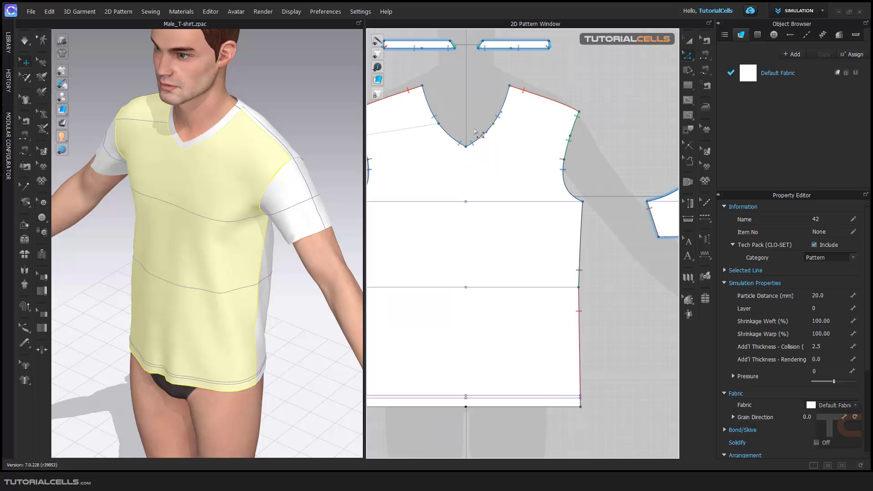
{"action": "scroll", "coordinate": [480, 155], "scroll_direction": "down", "scroll_amount": 2}
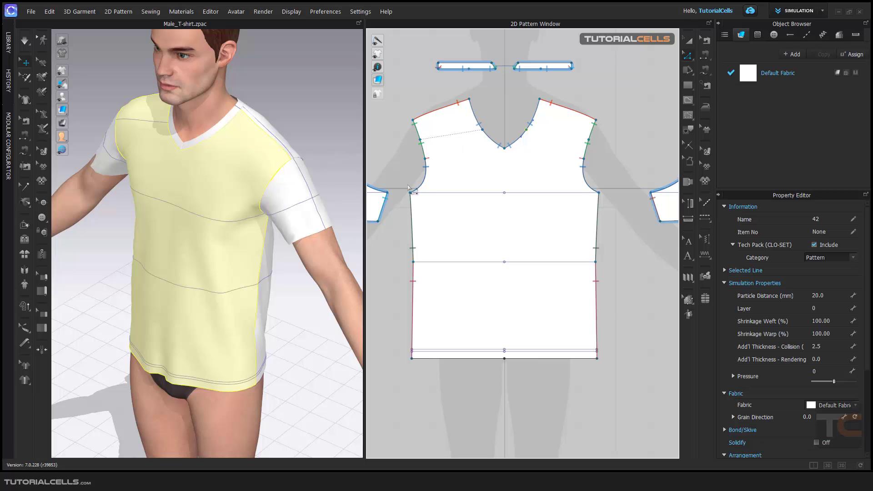
{"action": "left_click", "coordinate": [689, 131]}
{"action": "scroll", "coordinate": [442, 136], "scroll_direction": "up", "scroll_amount": 4}
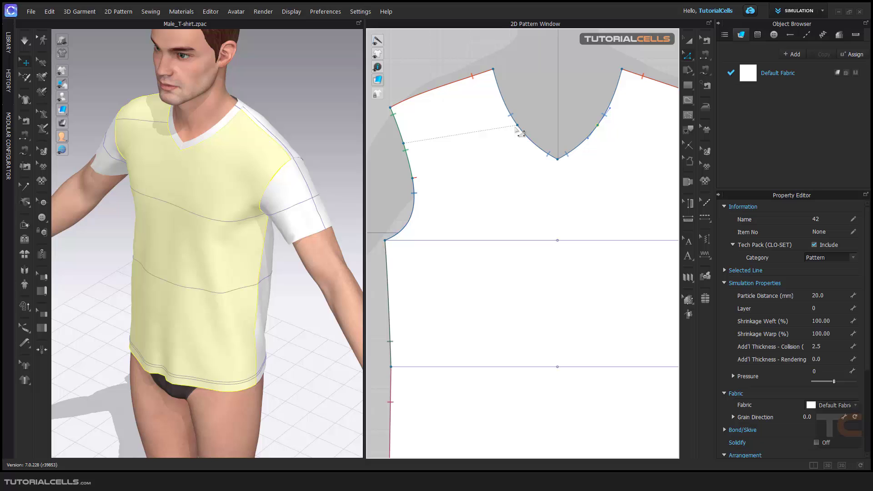
{"action": "right_click_drag", "start_coordinate": [200, 154], "coordinate": [199, 144]}
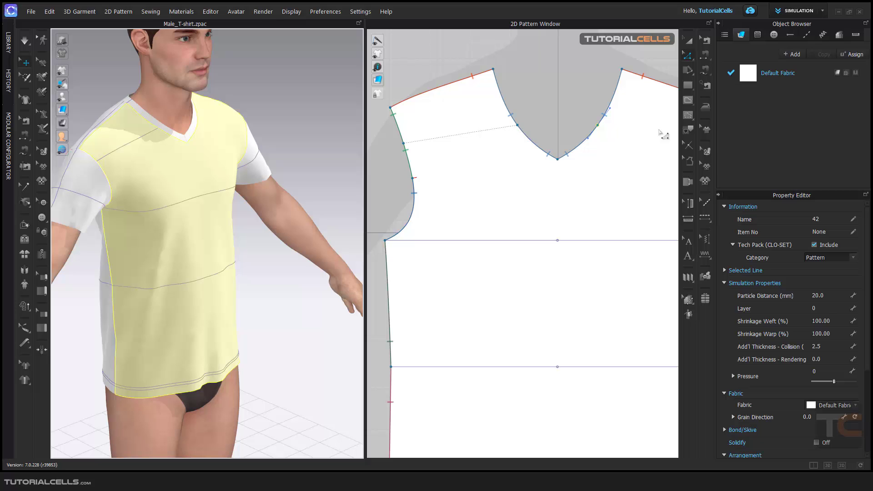
Delete the dotted armhole-to-neckline trace line on the other shoulder
{"action": "left_click", "coordinate": [686, 131]}
{"action": "left_click", "coordinate": [483, 132]}
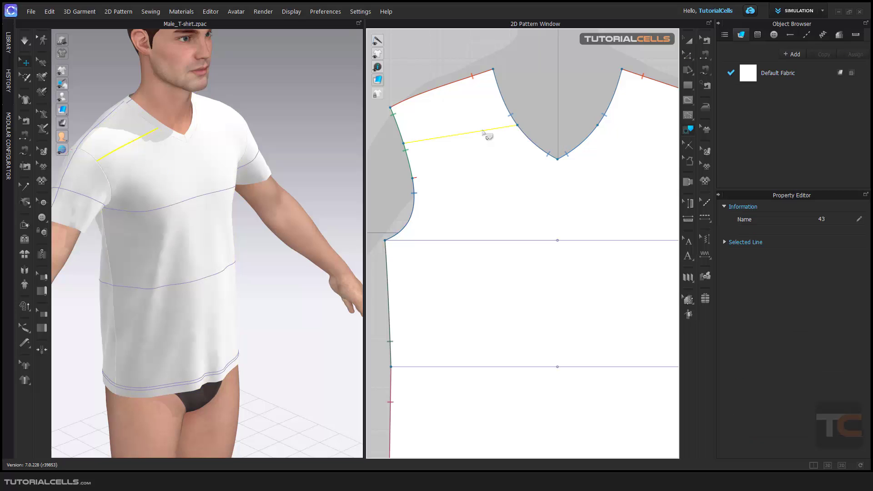
{"action": "key", "text": "Escape"}
{"action": "left_click", "coordinate": [485, 132]}
{"action": "key", "text": "Delete"}
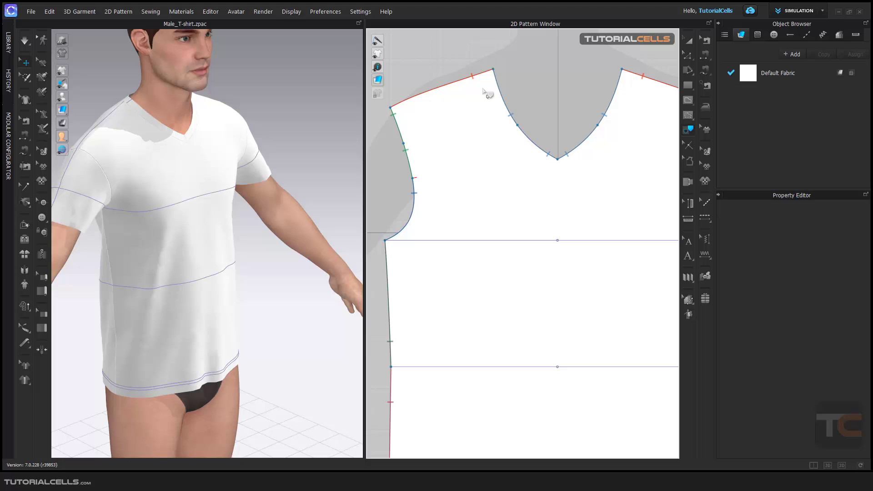
{"action": "scroll", "coordinate": [544, 167], "scroll_direction": "down", "scroll_amount": 5}
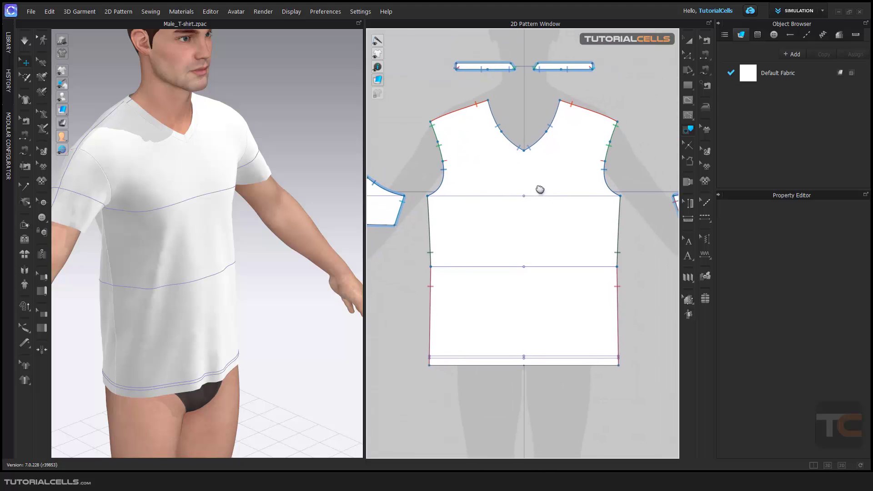
{"action": "scroll", "coordinate": [534, 182], "scroll_direction": "down", "scroll_amount": 1}
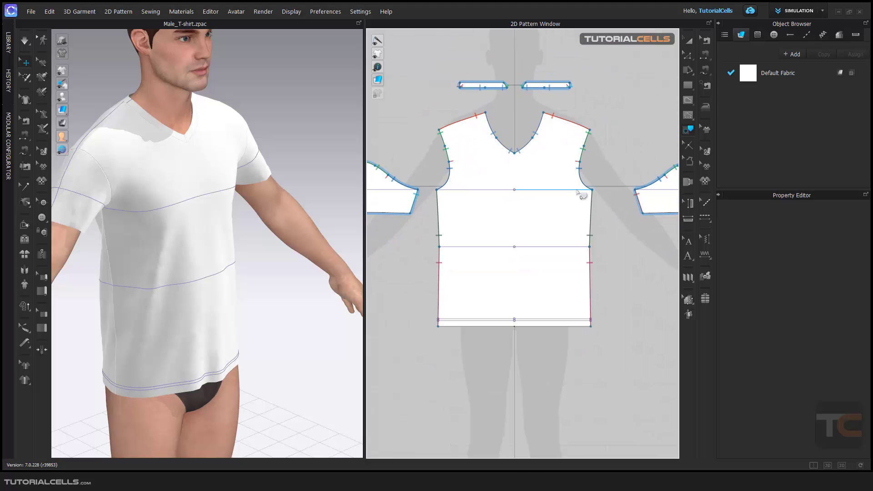